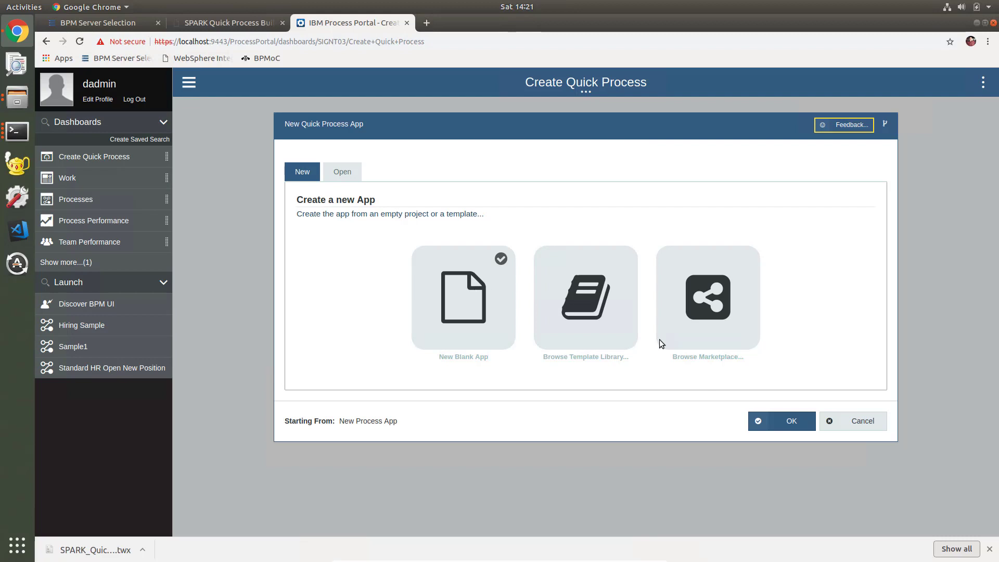
Create a new blank process app and add a human task with default settings between Start and End
{"action": "left_click", "coordinate": [791, 421]}
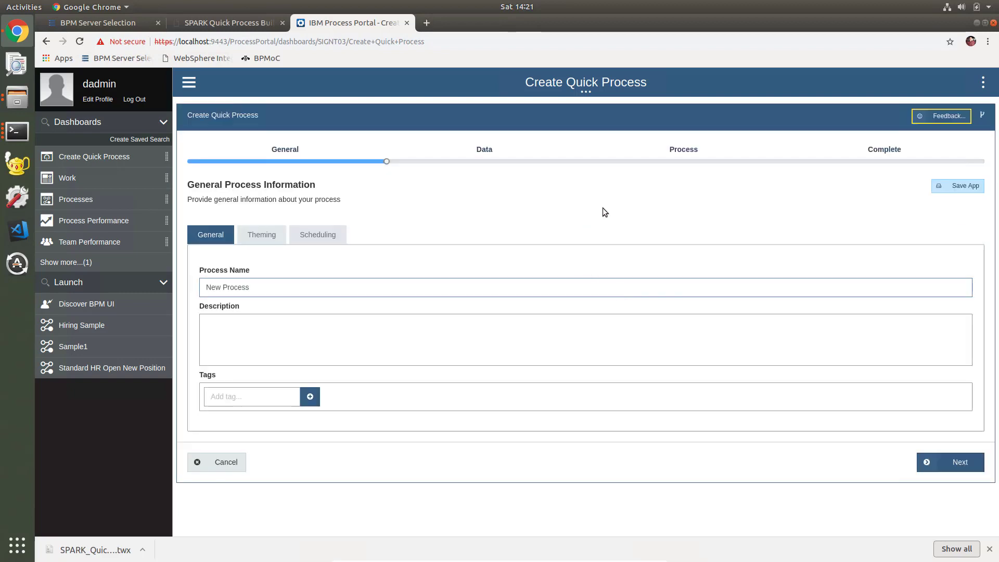
{"action": "left_click", "coordinate": [685, 151]}
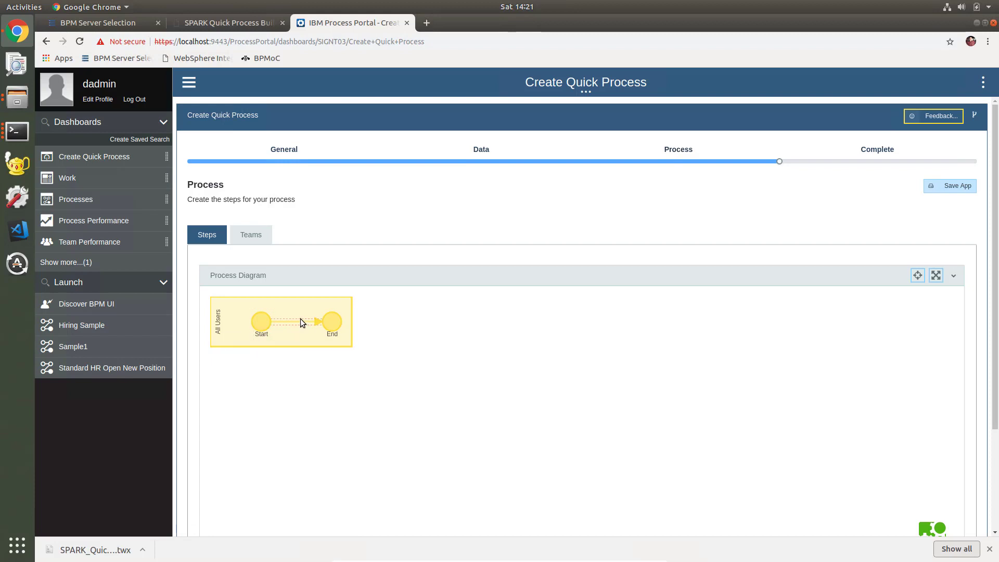
{"action": "scroll", "coordinate": [301, 319], "scroll_direction": "down", "scroll_amount": 3}
{"action": "left_click", "coordinate": [227, 433]}
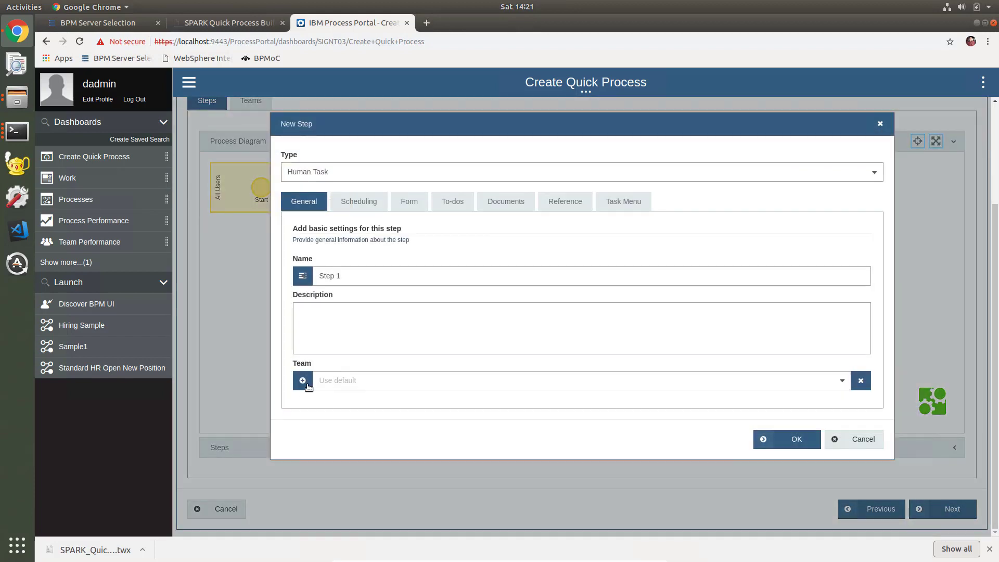
{"action": "left_click", "coordinate": [809, 439]}
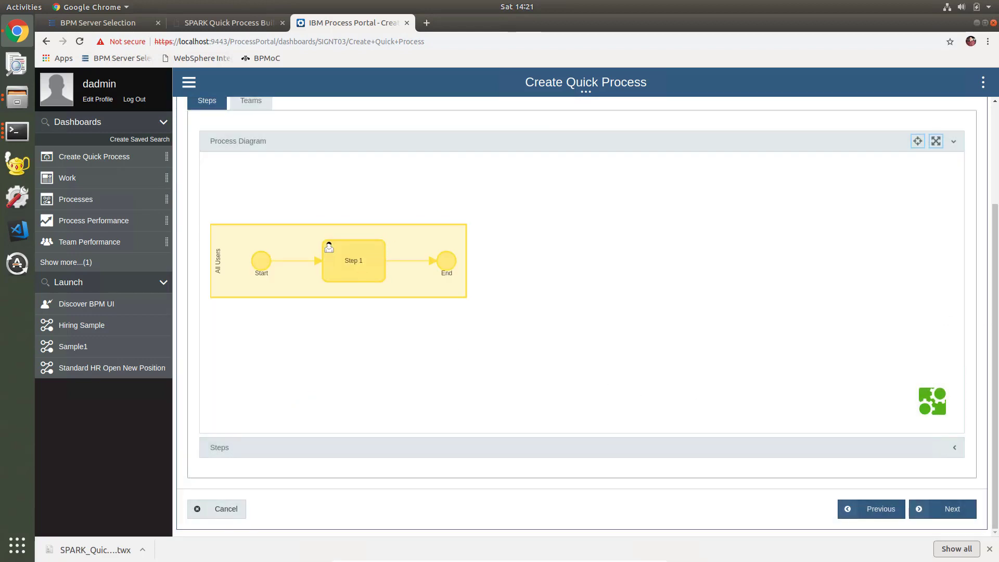
Add a system step named "Send Email" between the human task and End in the process diagram
{"action": "scroll", "coordinate": [996, 314], "scroll_direction": "up", "scroll_amount": 3}
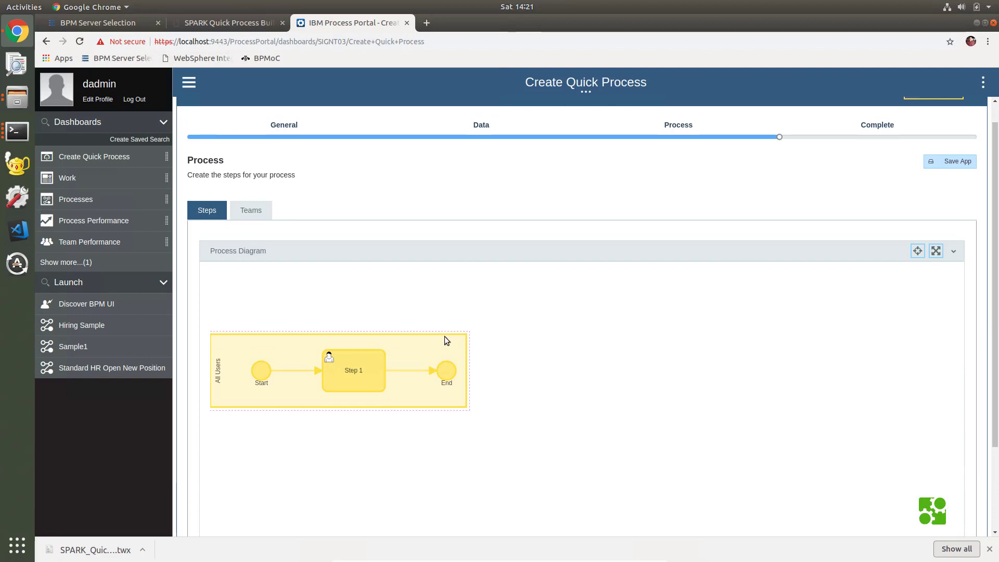
{"action": "left_click", "coordinate": [421, 375]}
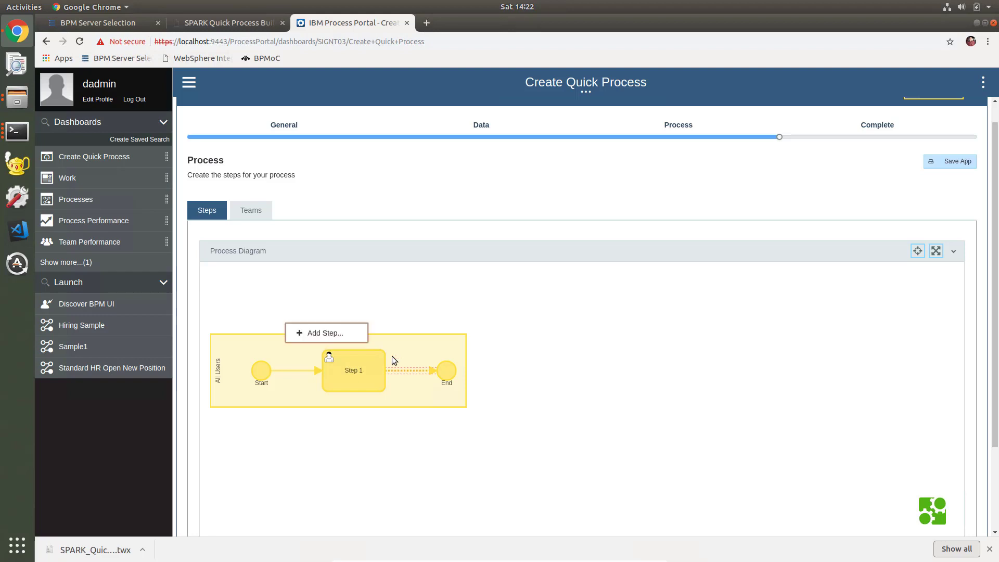
{"action": "left_click", "coordinate": [336, 336]}
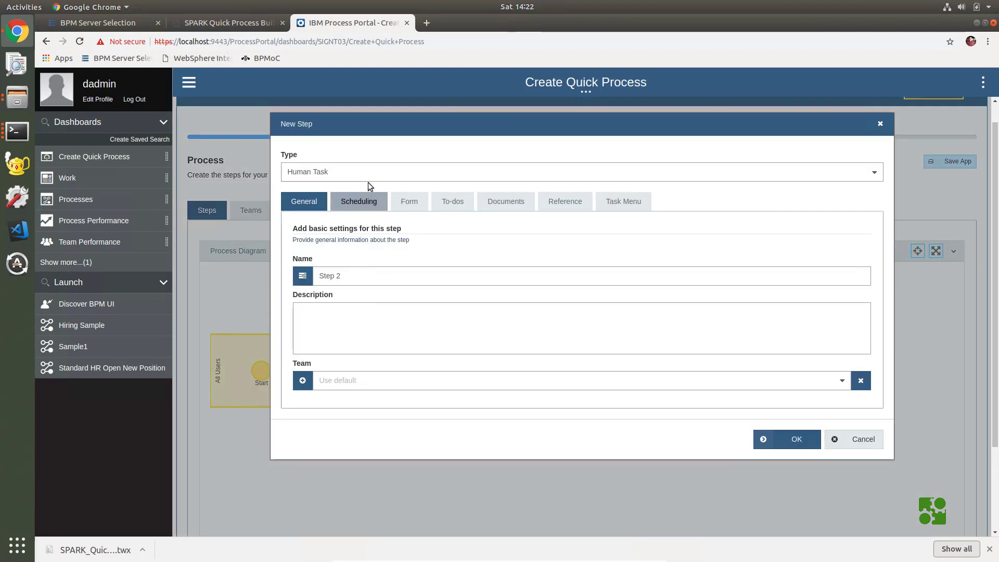
{"action": "left_click", "coordinate": [338, 176]}
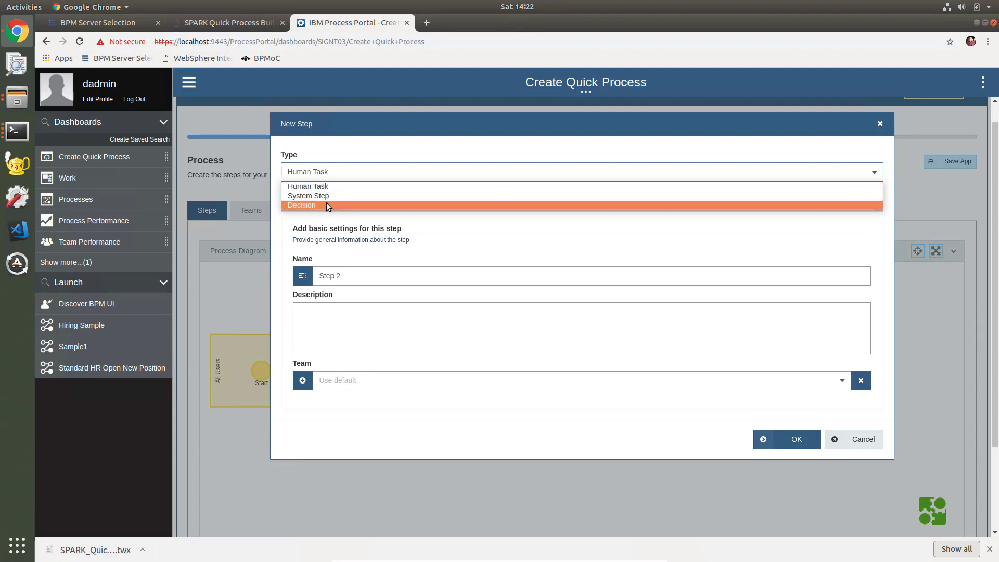
{"action": "left_click", "coordinate": [323, 197]}
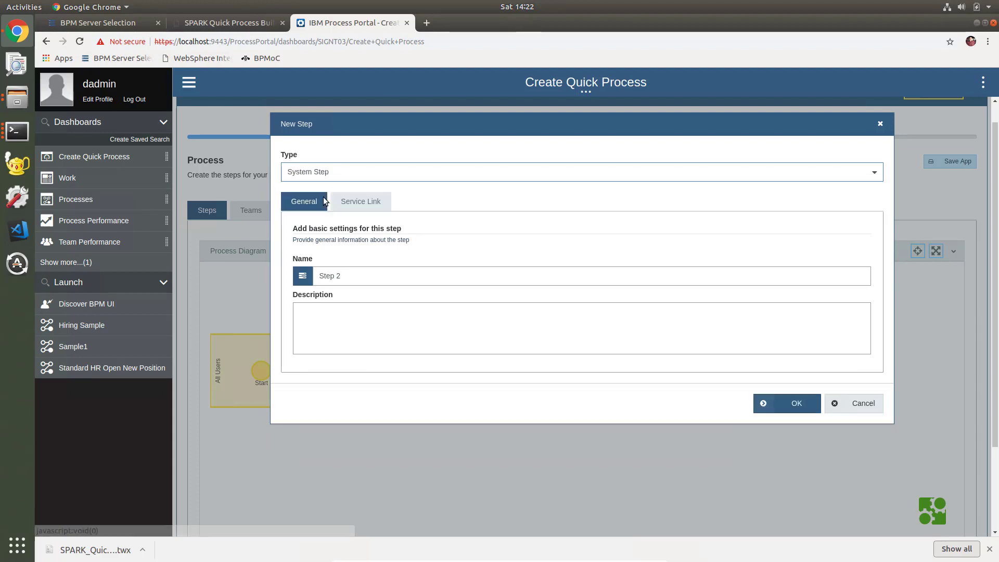
{"action": "left_click_drag", "start_coordinate": [341, 276], "coordinate": [295, 269]}
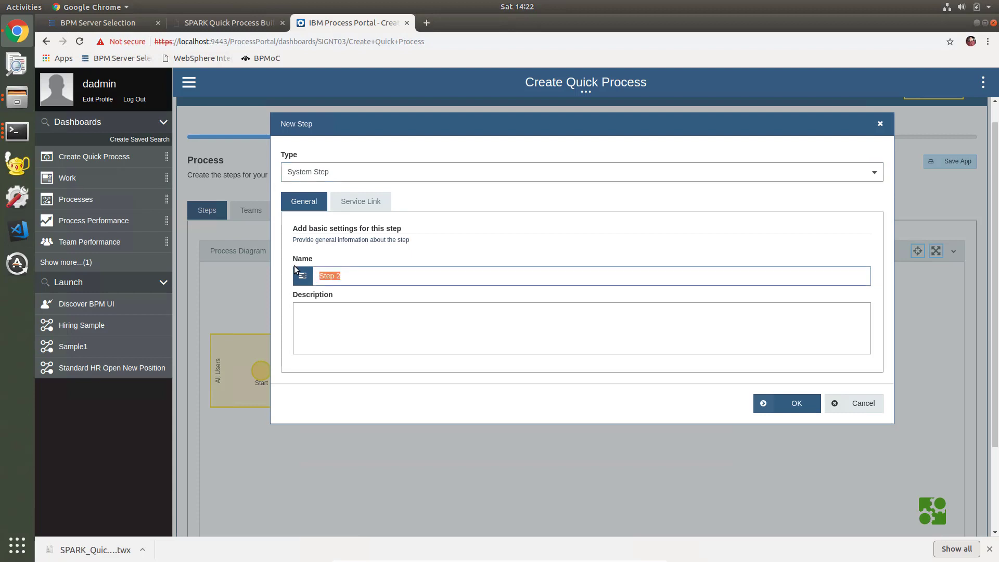
{"action": "type", "text": "Send Email"}
Link the new system step to the Send Email connector from SPARK Quick Process Builder Integration Service Examples, keeping new form fields for its inputs
{"action": "left_click", "coordinate": [361, 203]}
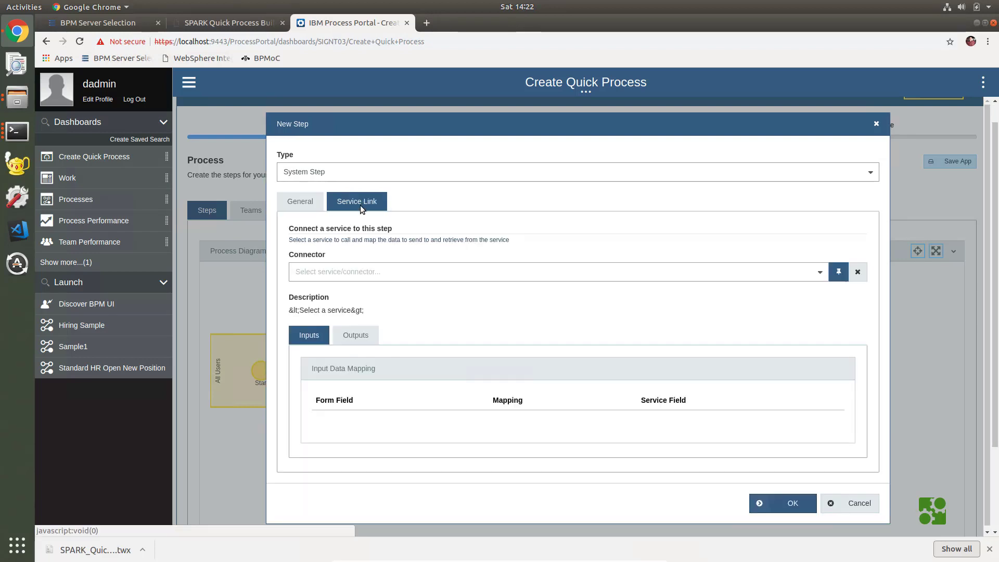
{"action": "left_click", "coordinate": [419, 276]}
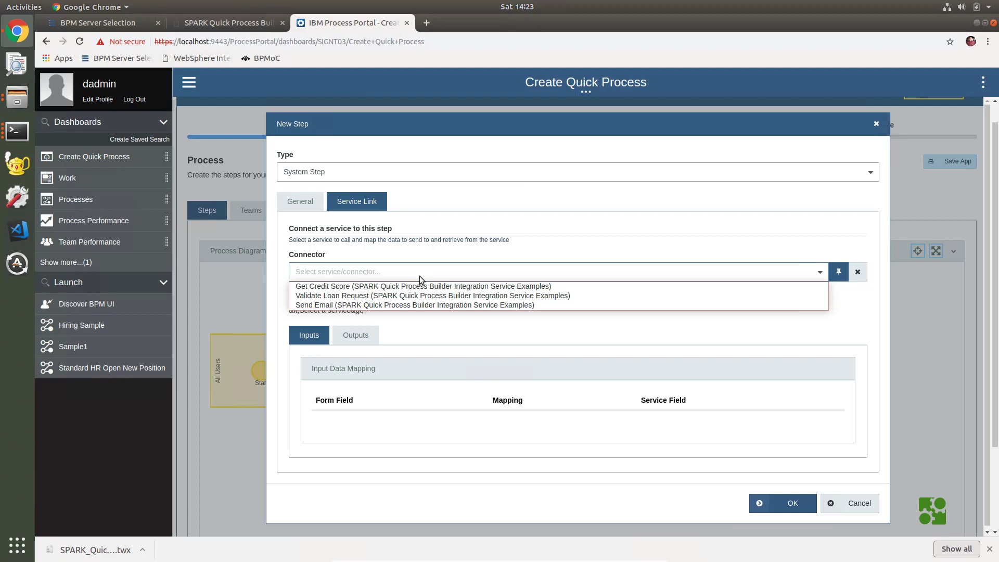
{"action": "left_click", "coordinate": [405, 309]}
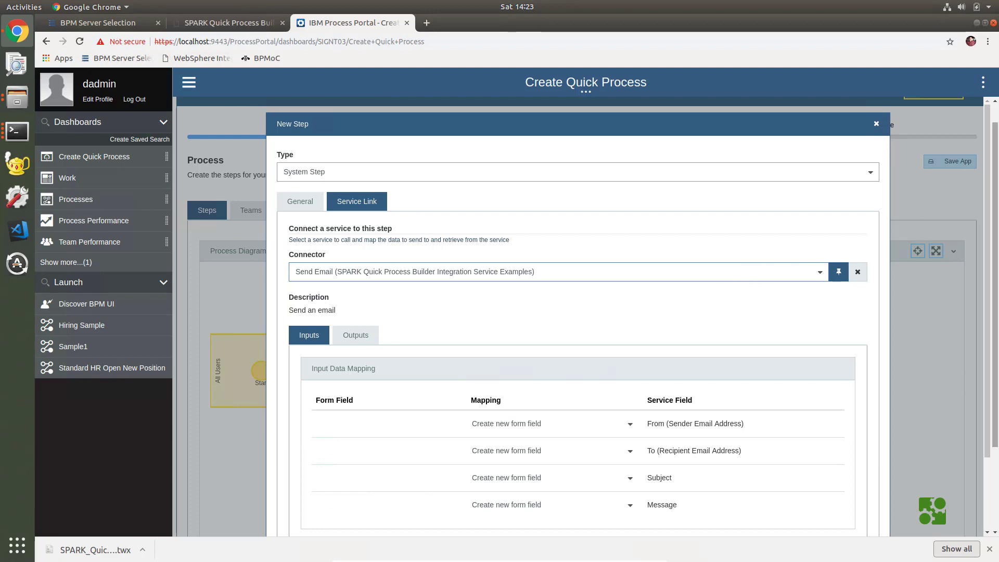
{"action": "scroll", "coordinate": [995, 182], "scroll_direction": "down", "scroll_amount": 2}
{"action": "left_click_drag", "start_coordinate": [995, 219], "coordinate": [995, 240]}
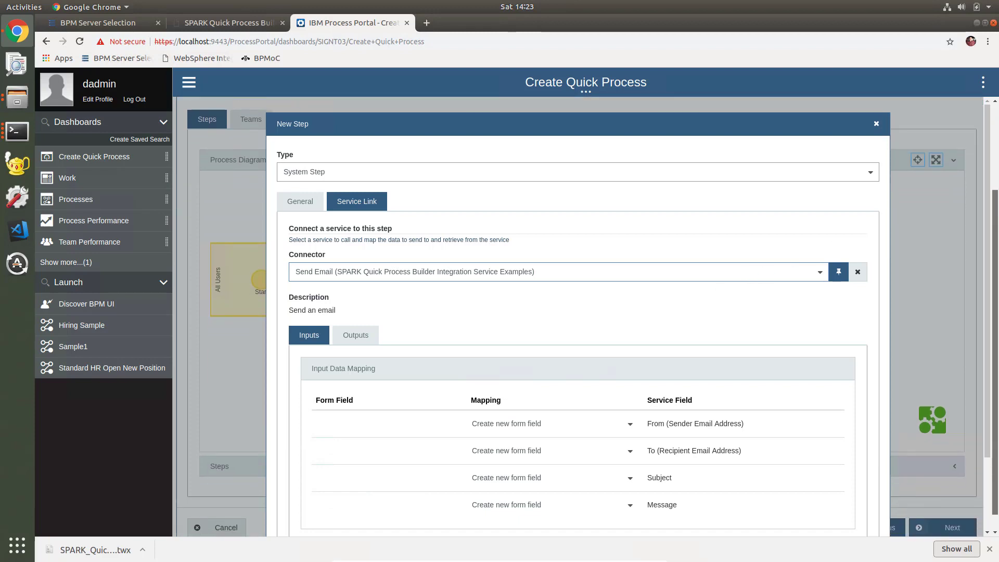
{"action": "left_click_drag", "start_coordinate": [710, 128], "coordinate": [716, 109]}
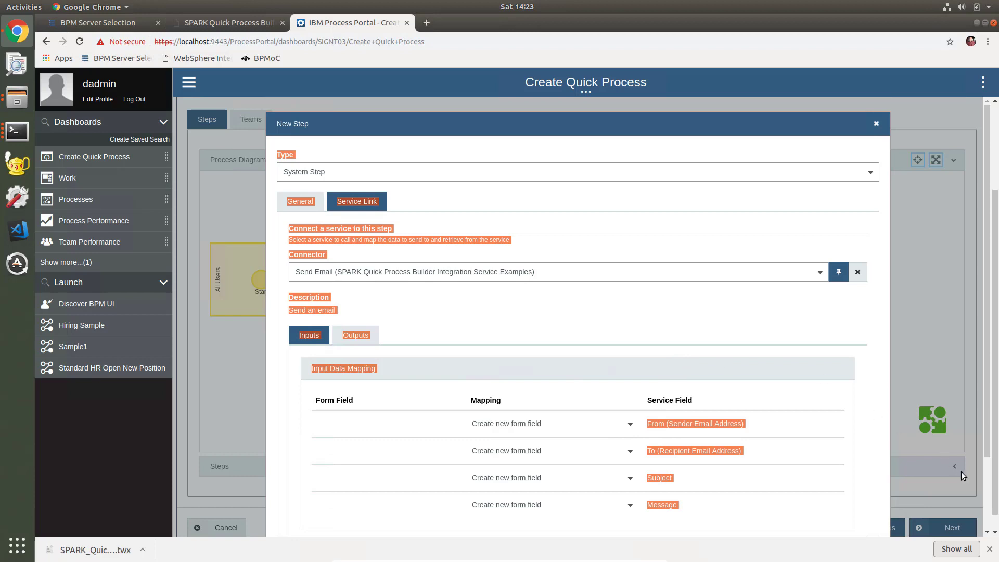
{"action": "left_click_drag", "start_coordinate": [995, 470], "coordinate": [989, 508]}
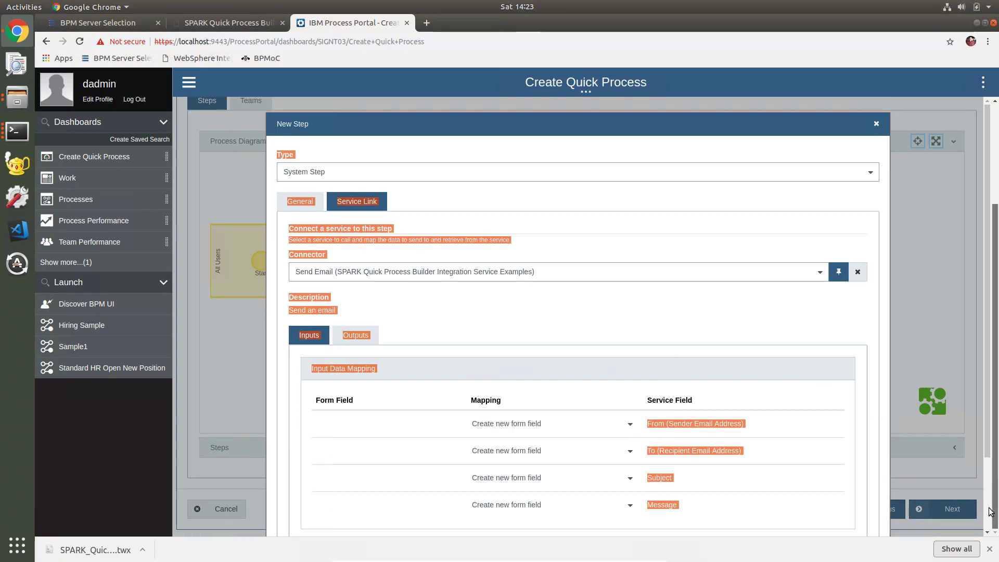
{"action": "scroll", "coordinate": [989, 512], "scroll_direction": "down", "scroll_amount": 1}
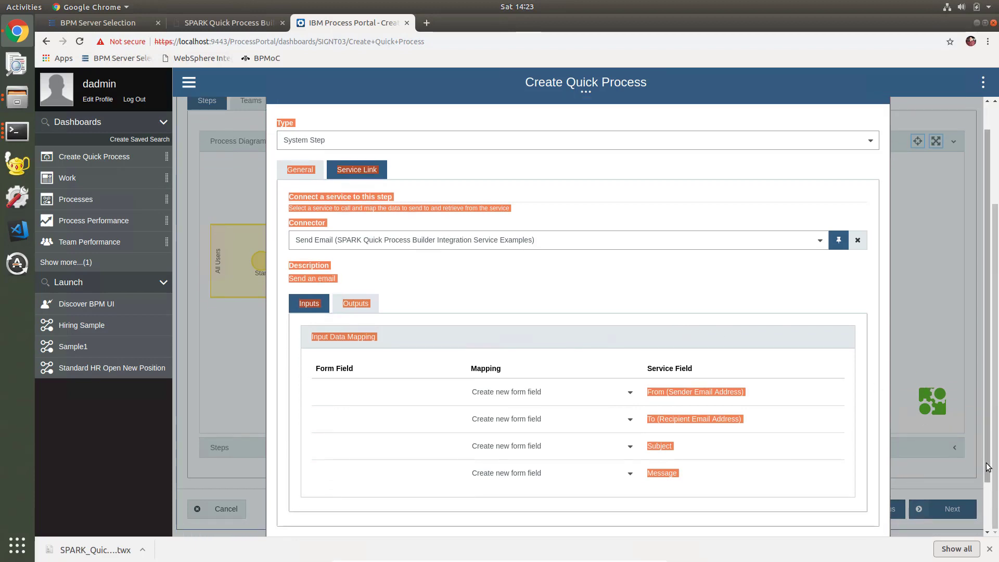
{"action": "scroll", "coordinate": [373, 345], "scroll_direction": "down", "scroll_amount": 2}
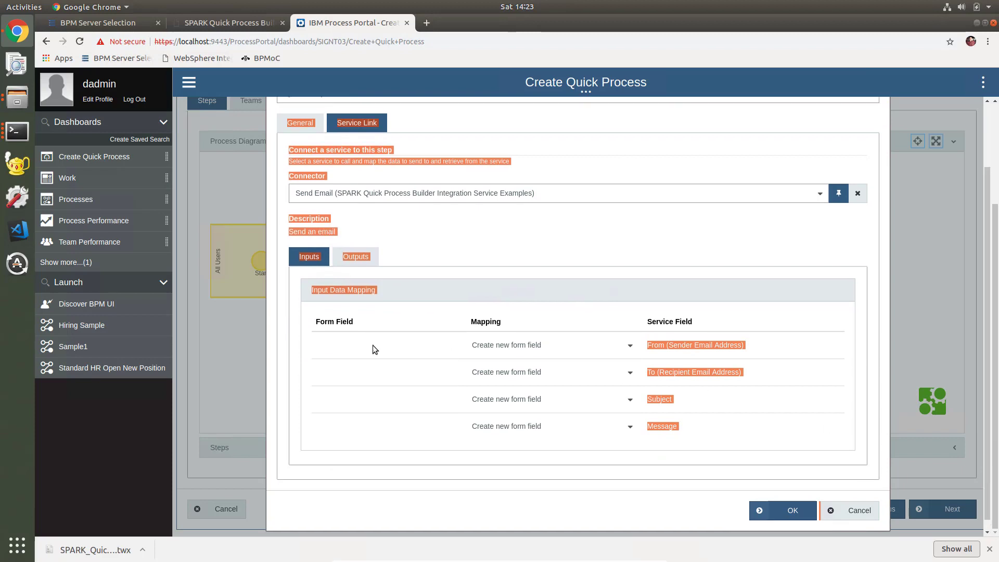
{"action": "left_click", "coordinate": [788, 516]}
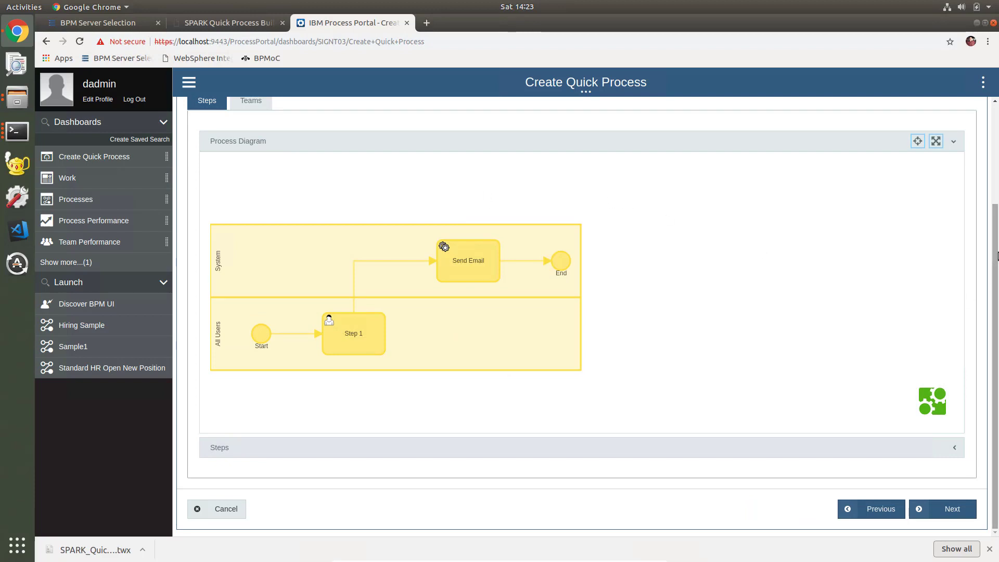
Examine the form data fields of the process and return to the process diagram
{"action": "scroll", "coordinate": [993, 287], "scroll_direction": "up", "scroll_amount": 4}
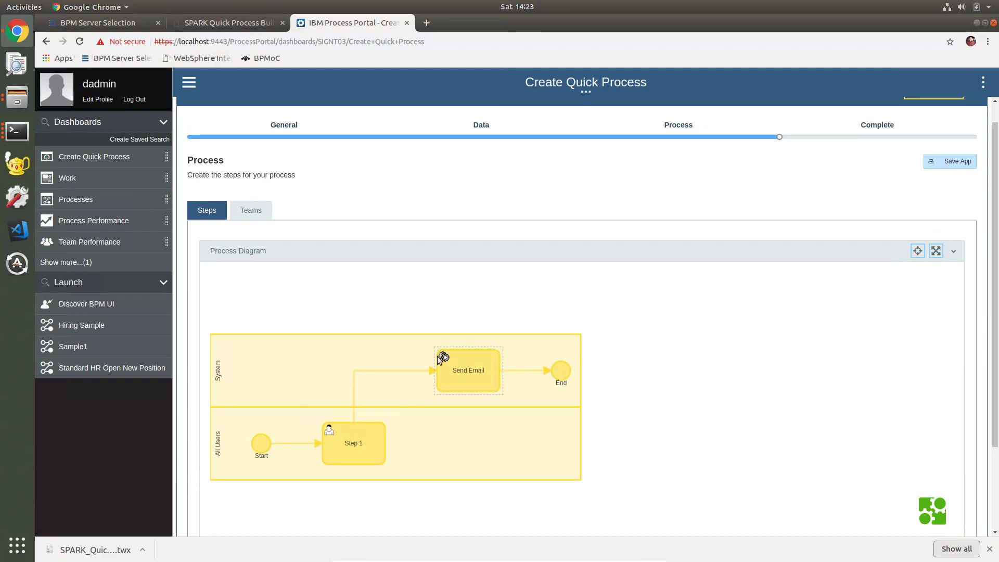
{"action": "left_click", "coordinate": [479, 124]}
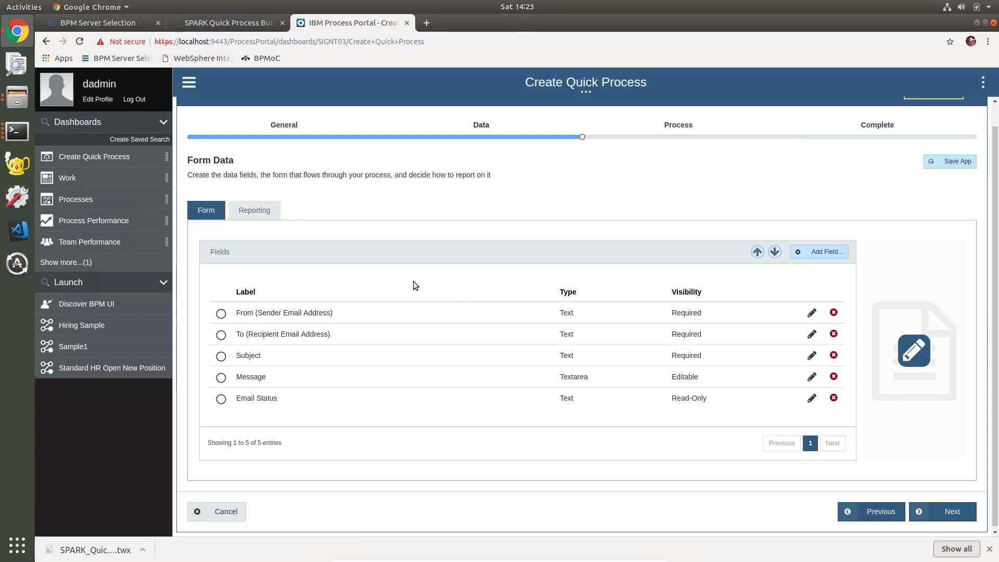
{"action": "left_click", "coordinate": [674, 125]}
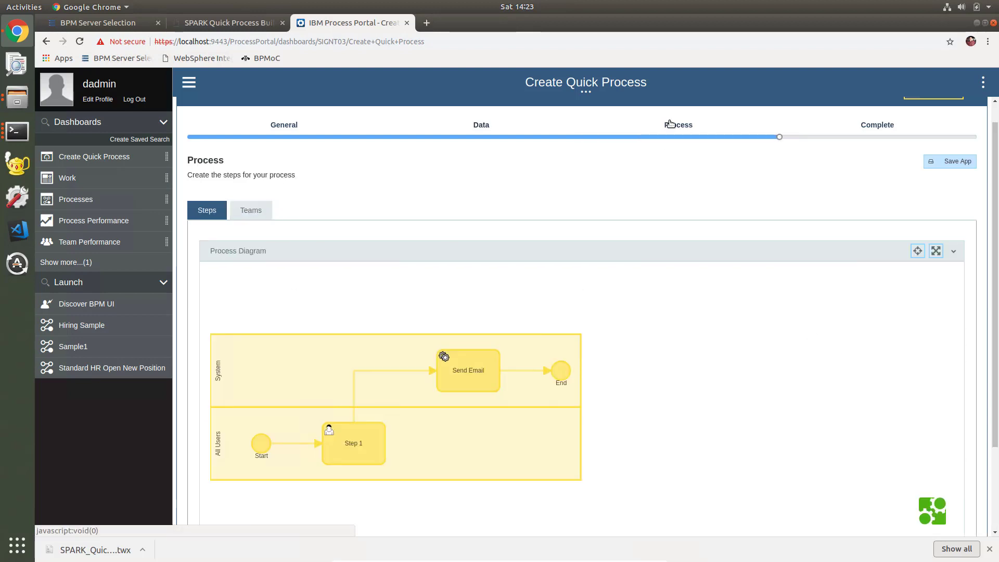
Review the input and output data mappings in the Send Email step's service link without changing them
{"action": "left_click", "coordinate": [446, 372]}
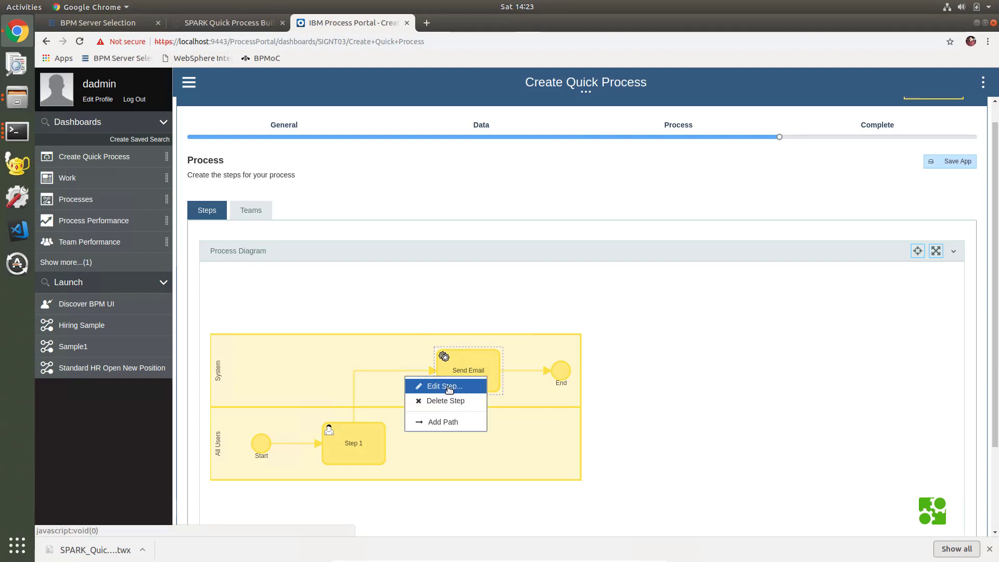
{"action": "left_click", "coordinate": [445, 386]}
{"action": "left_click", "coordinate": [361, 204]}
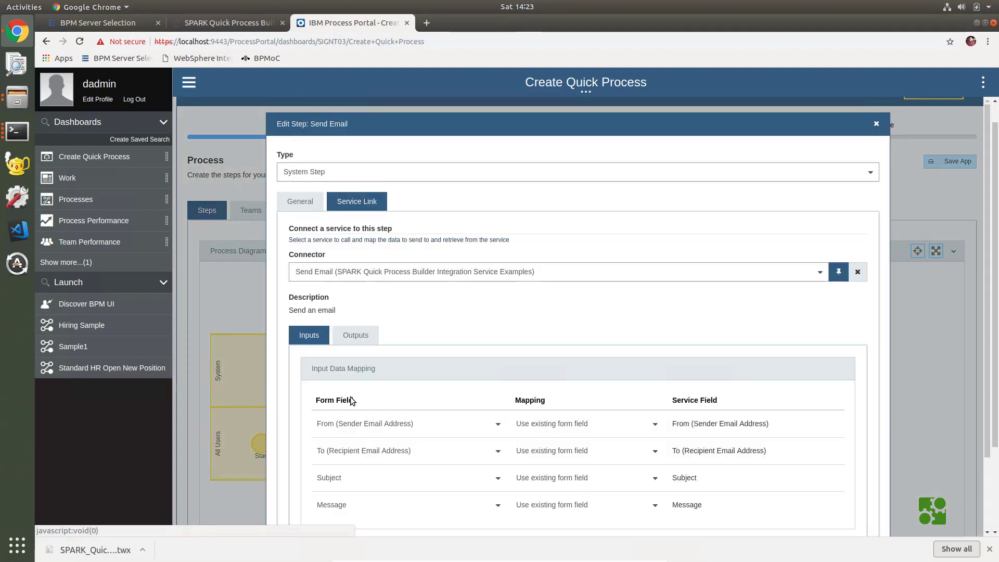
{"action": "left_click", "coordinate": [360, 337]}
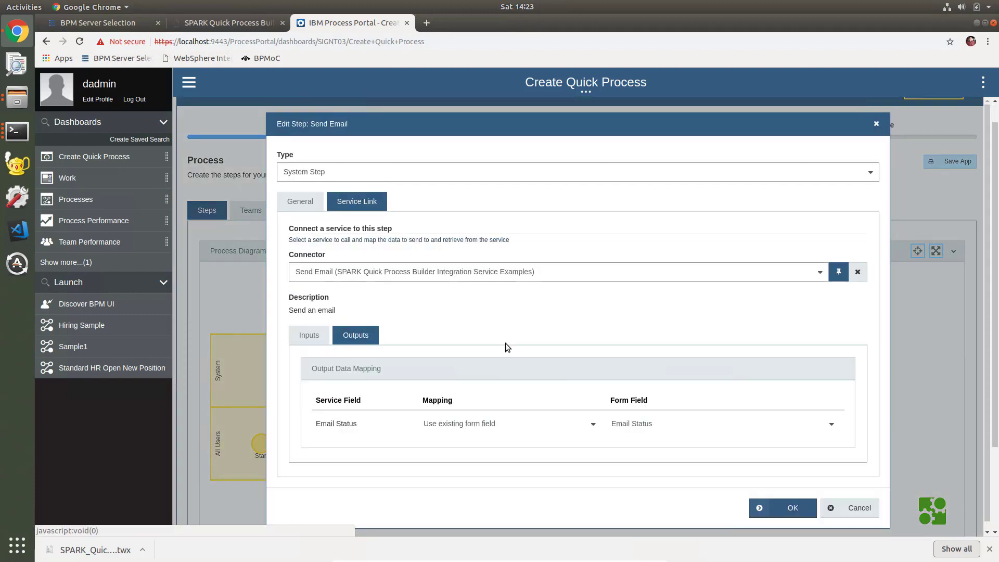
{"action": "left_click", "coordinate": [853, 514]}
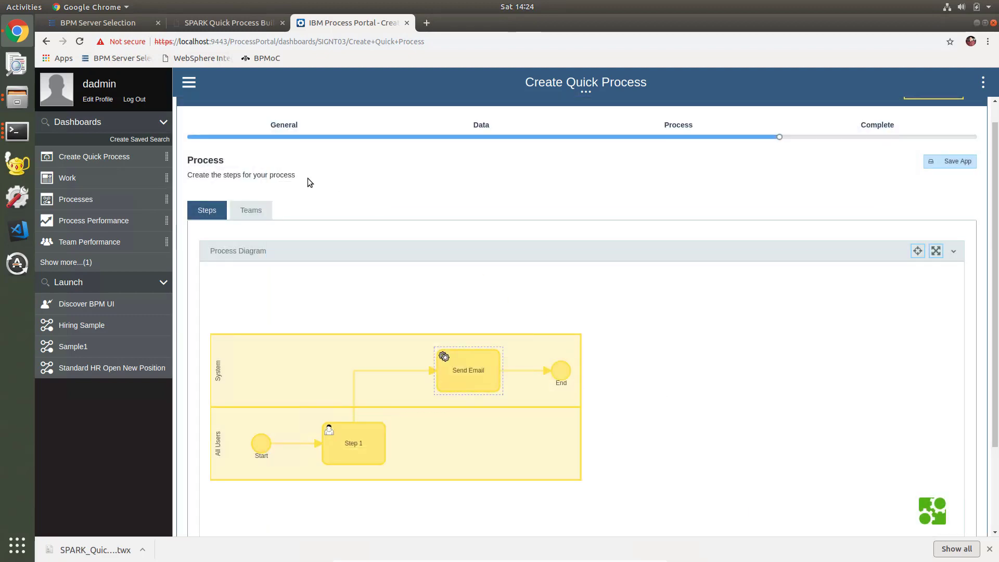
Switch to the Process Designer to examine the Send Email service's variables and its Sendgrid activity, and return to the Process Portal
{"action": "left_click", "coordinate": [241, 23]}
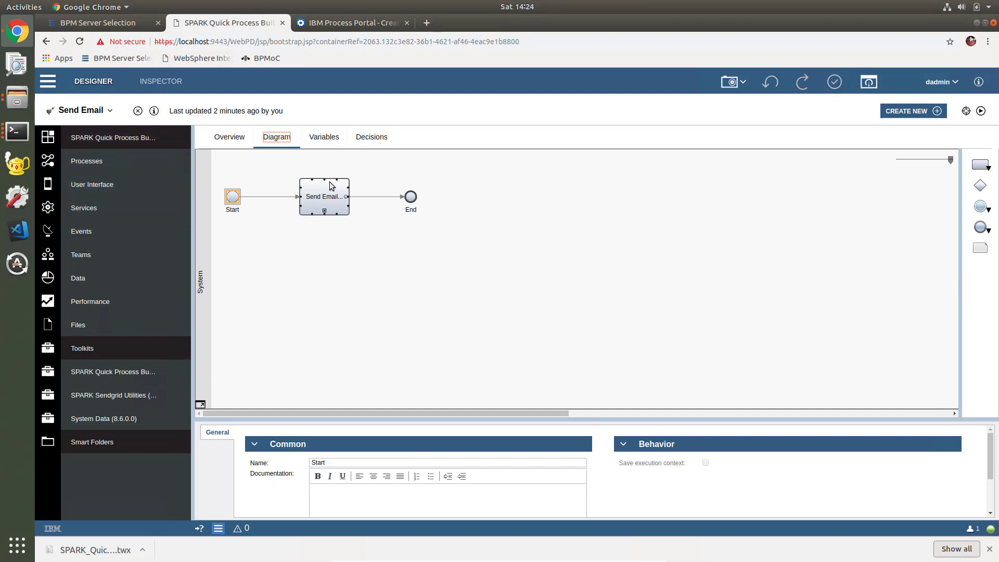
{"action": "left_click", "coordinate": [325, 137]}
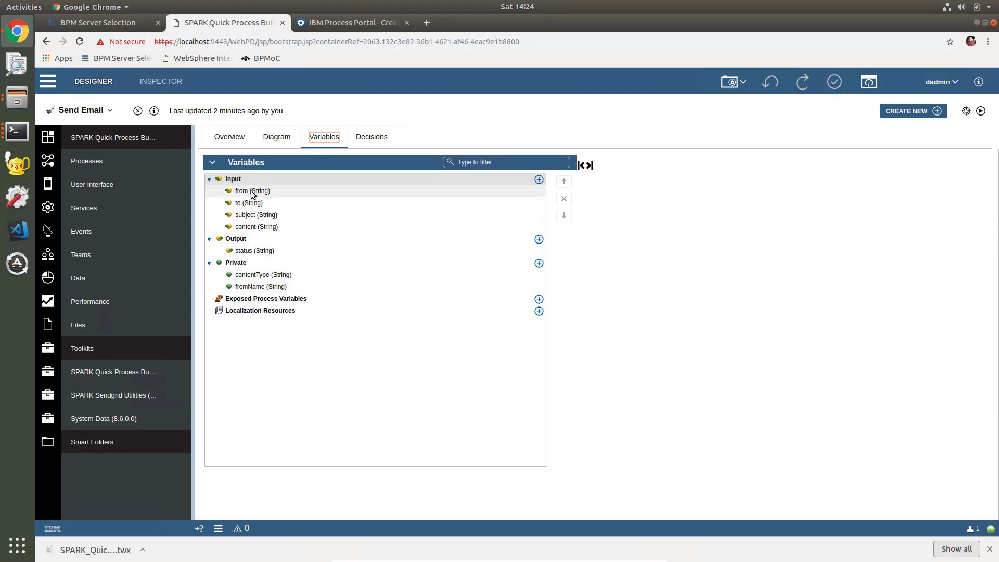
{"action": "left_click", "coordinate": [272, 139]}
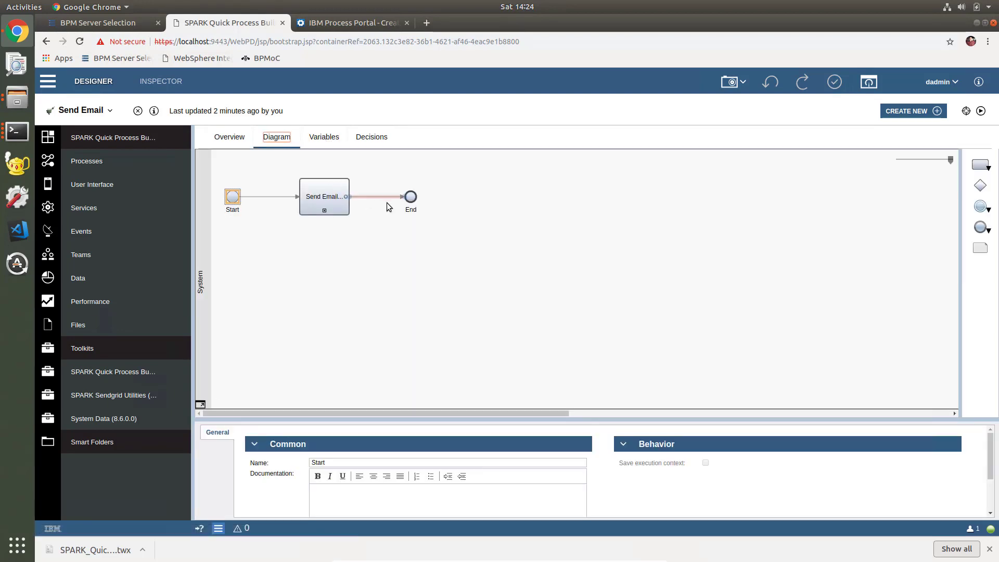
{"action": "left_click", "coordinate": [325, 210]}
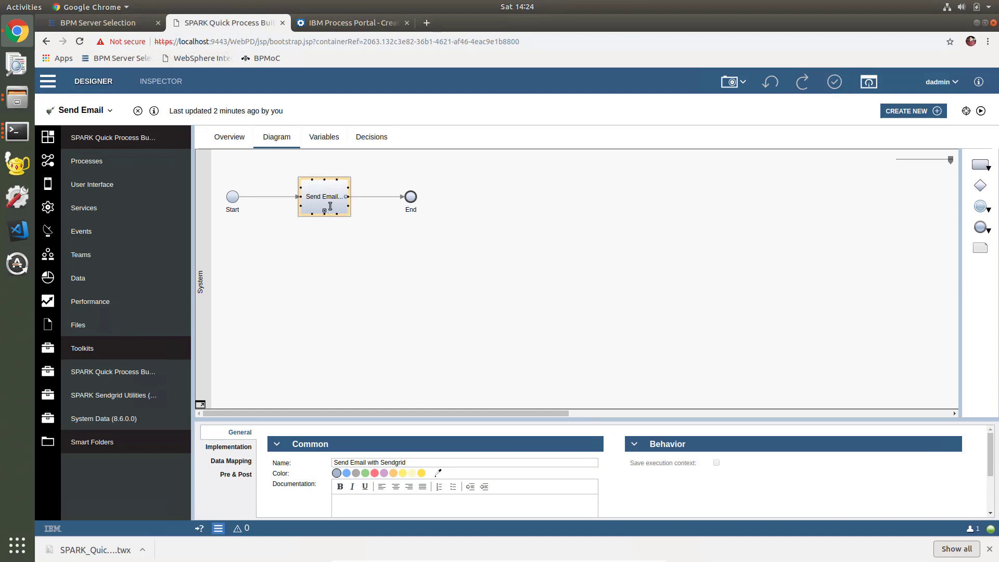
{"action": "left_click", "coordinate": [330, 206]}
{"action": "left_click", "coordinate": [351, 218]}
{"action": "double_click", "coordinate": [335, 201]}
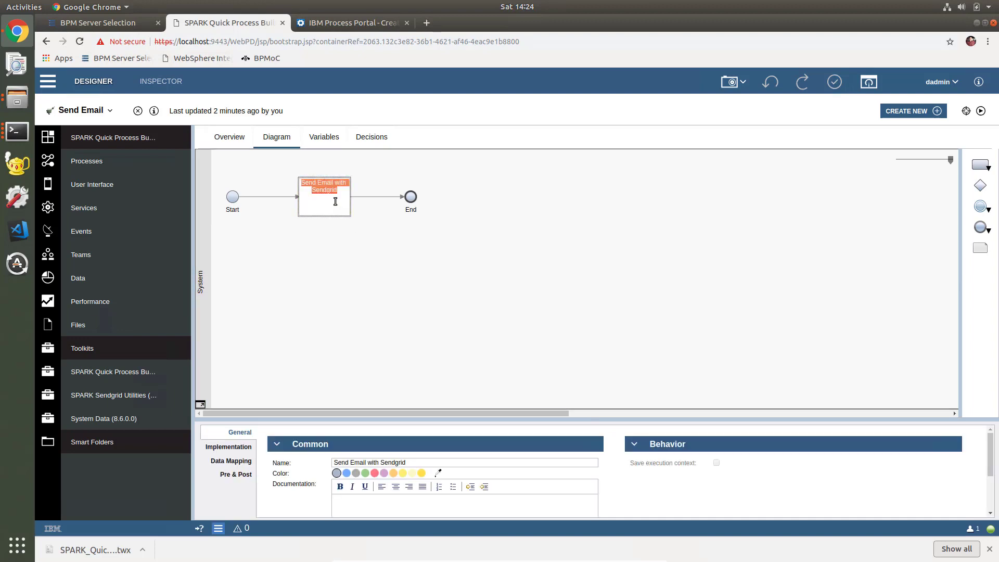
{"action": "left_click", "coordinate": [391, 226]}
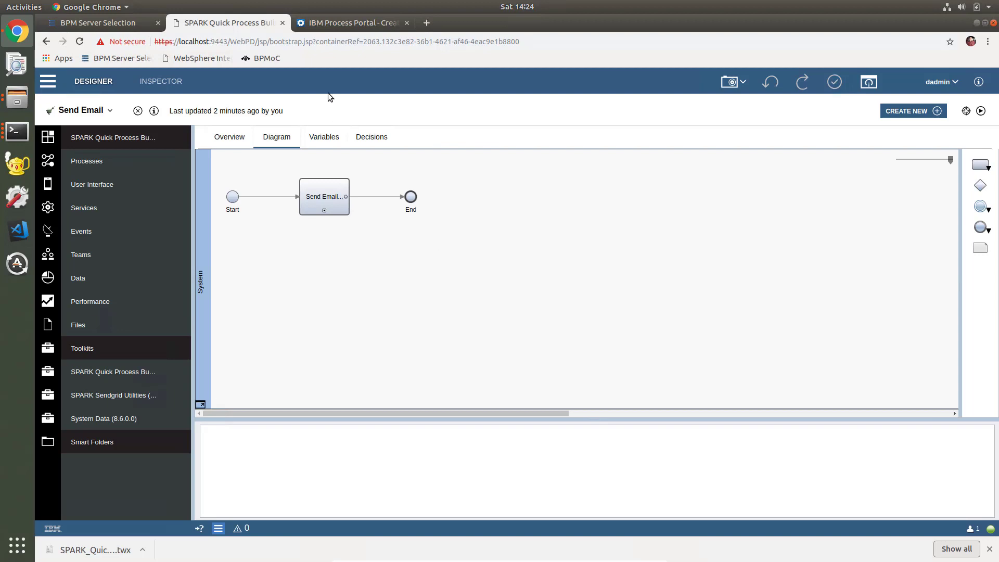
{"action": "left_click", "coordinate": [344, 30]}
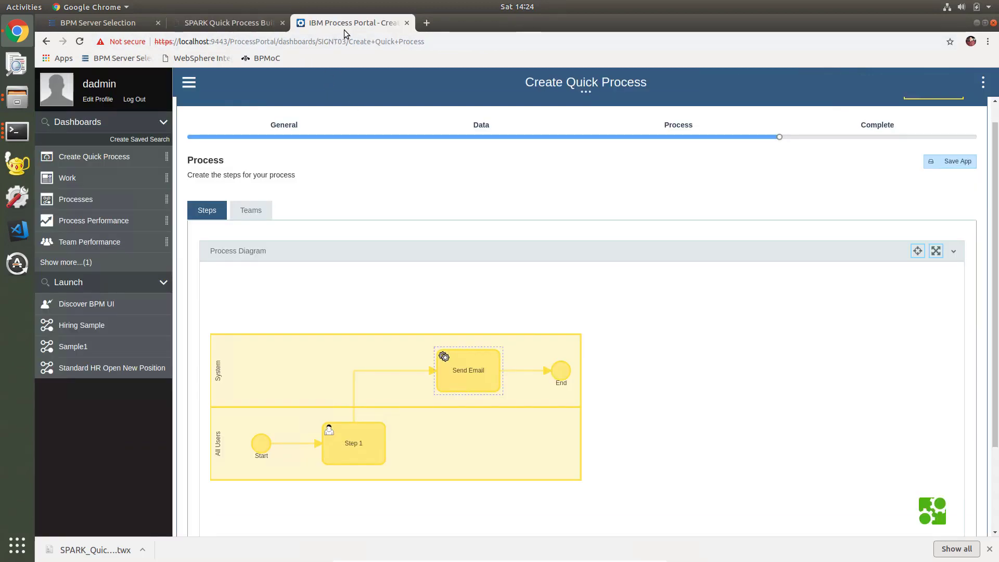